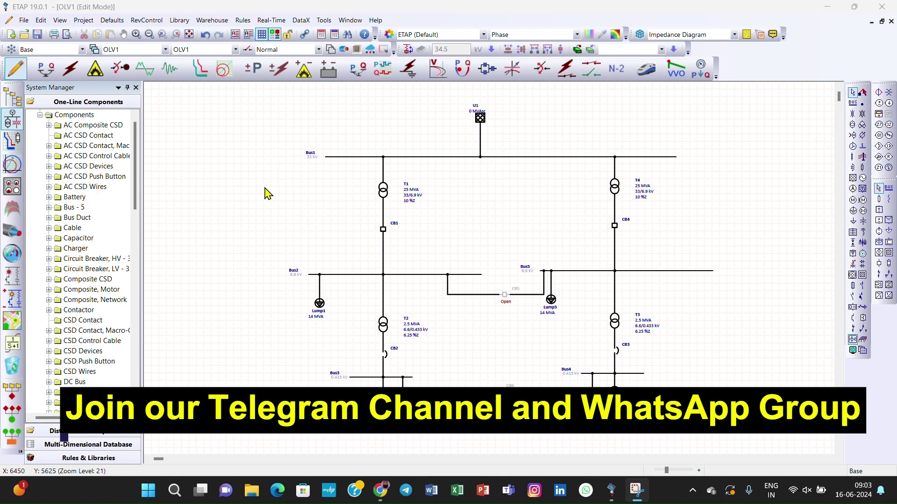
- Review the rating data of grid U1 and the loading data of loads Lump1 and Lump4
click(480, 117)
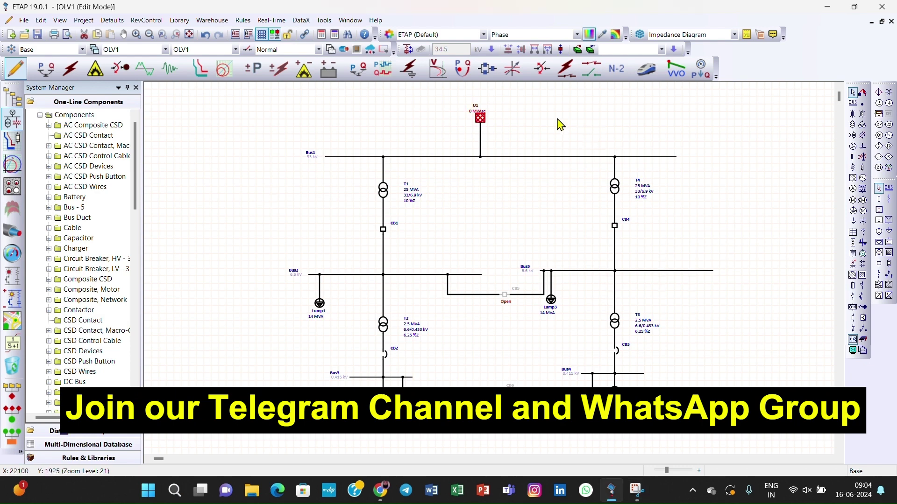
double_click(484, 119)
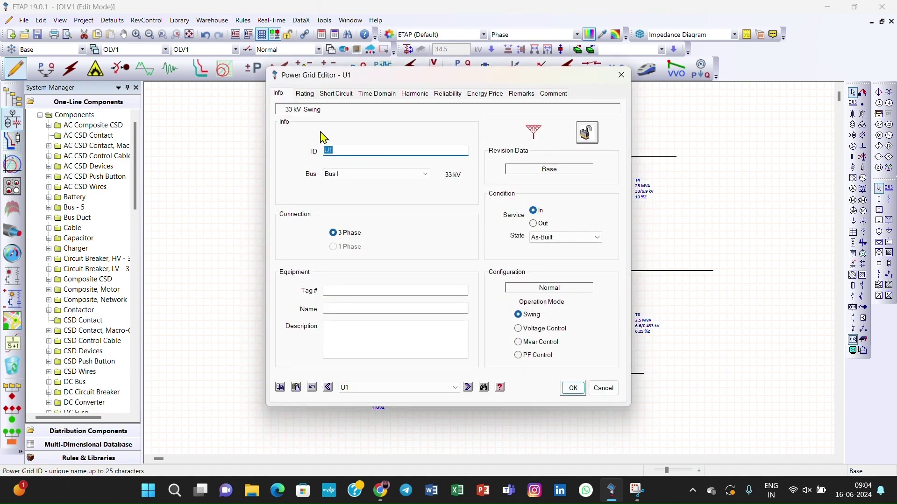
click(311, 96)
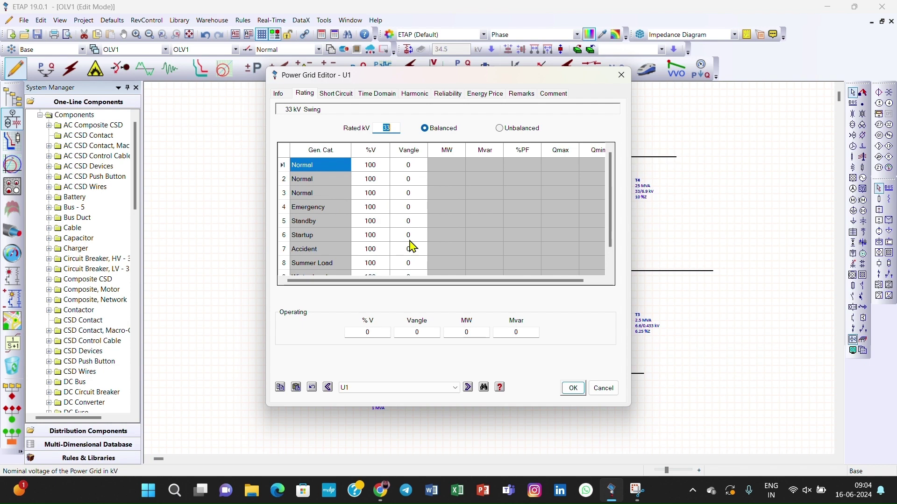
click(573, 388)
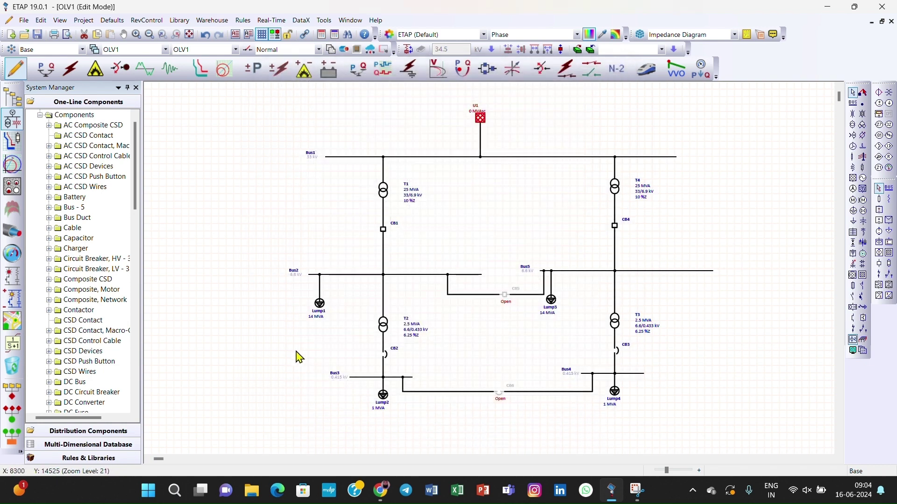
double_click(320, 304)
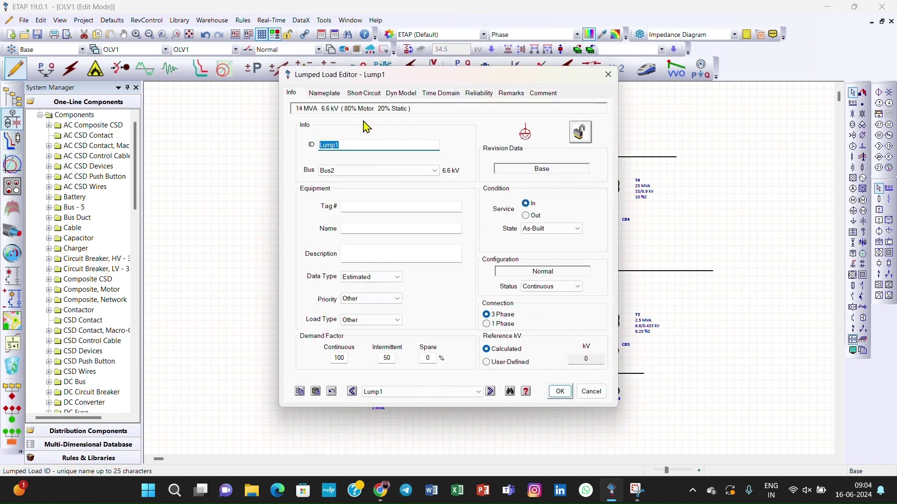
click(326, 93)
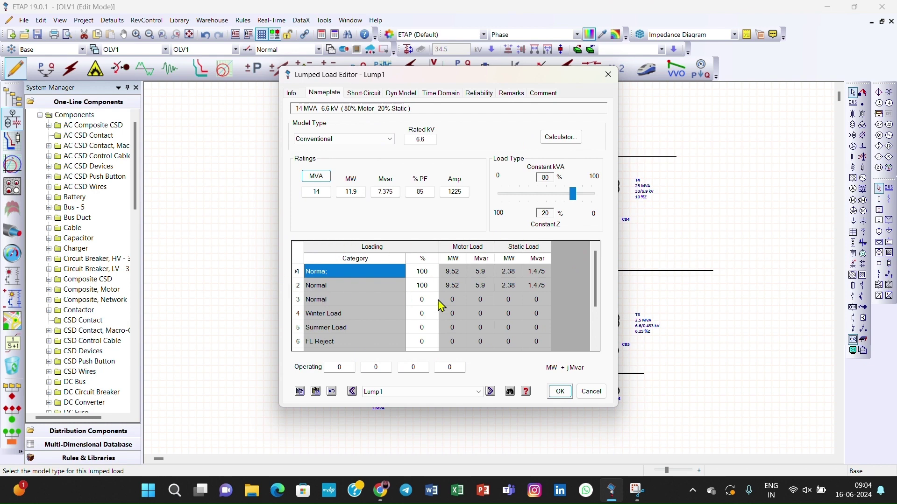
click(560, 391)
double_click(615, 392)
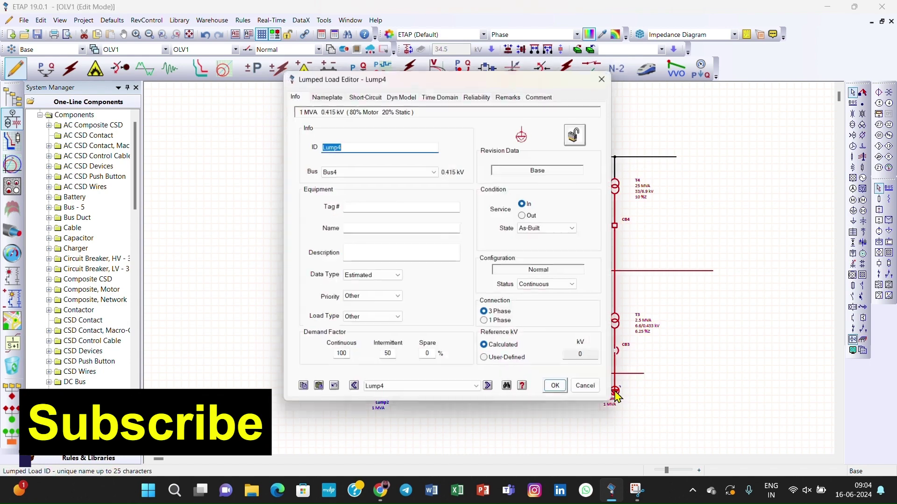
click(332, 98)
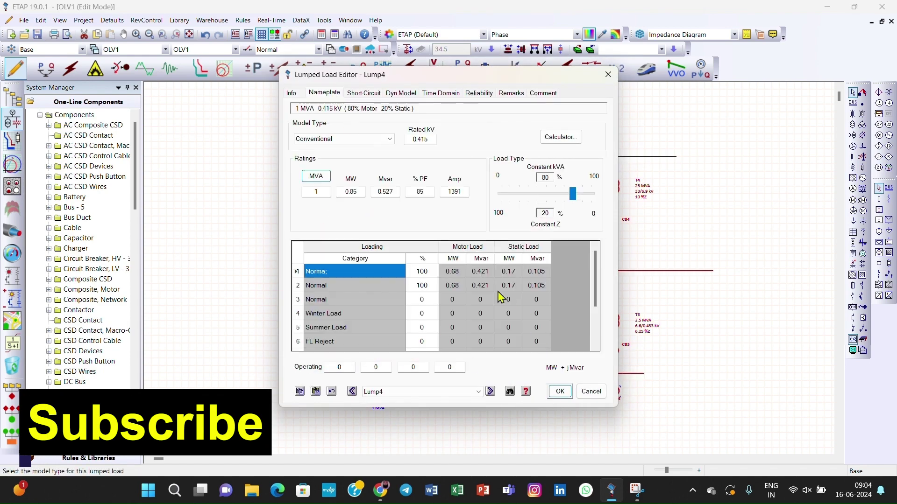
click(560, 391)
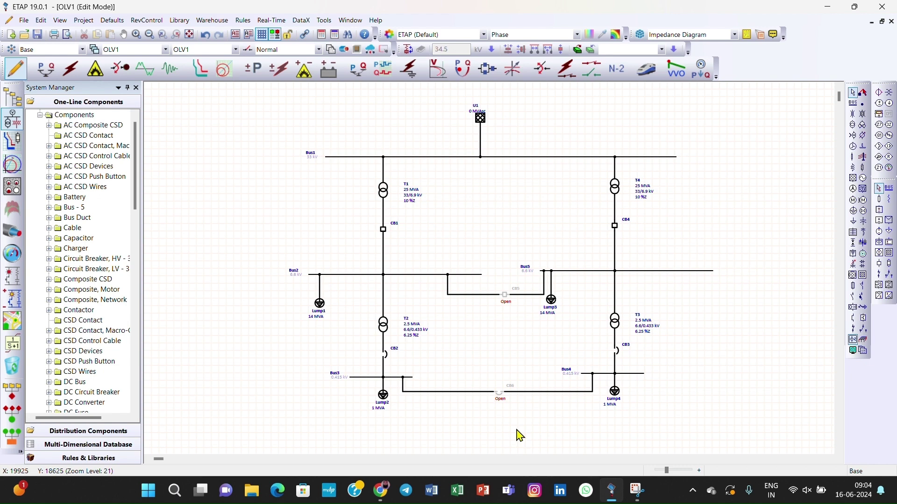
- In Loading and Generation Categories, name AC Load 1 'Peak Load' and AC Load 3 'Min Load'
click(83, 21)
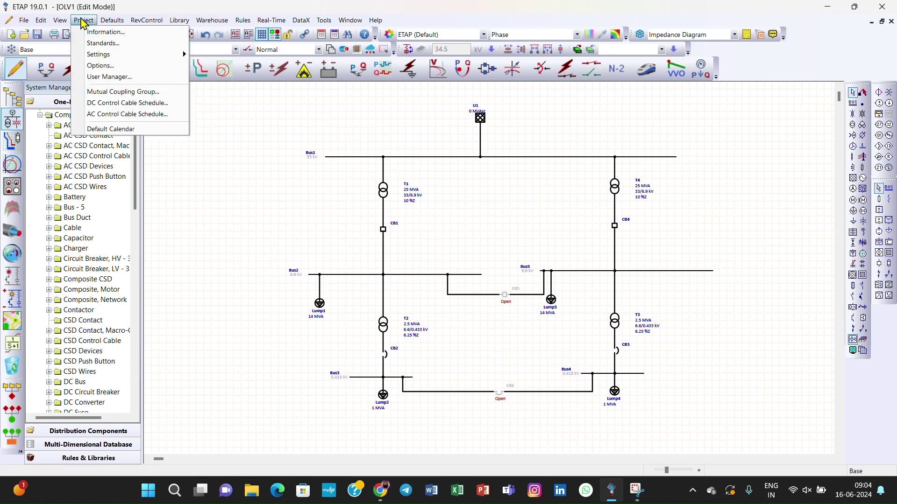
mouse_move(108, 57)
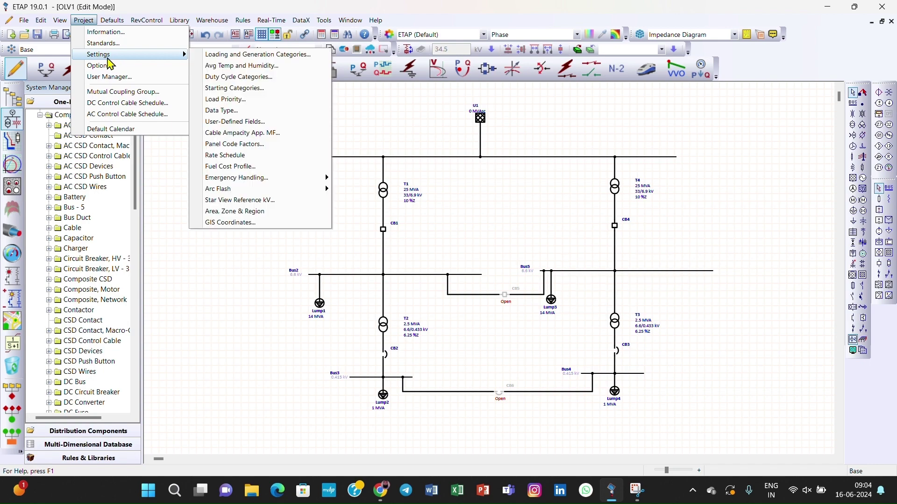
click(228, 55)
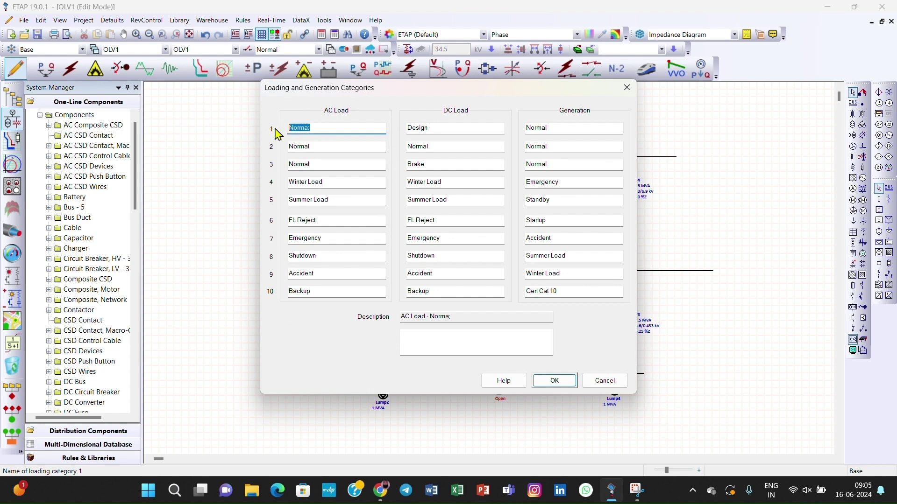
text(Peak Load)
click(321, 146)
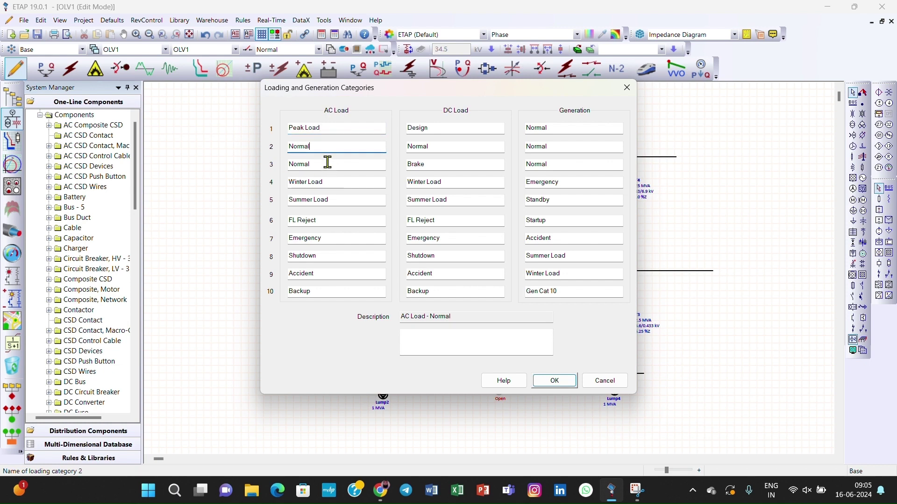
drag(327, 165, 286, 169)
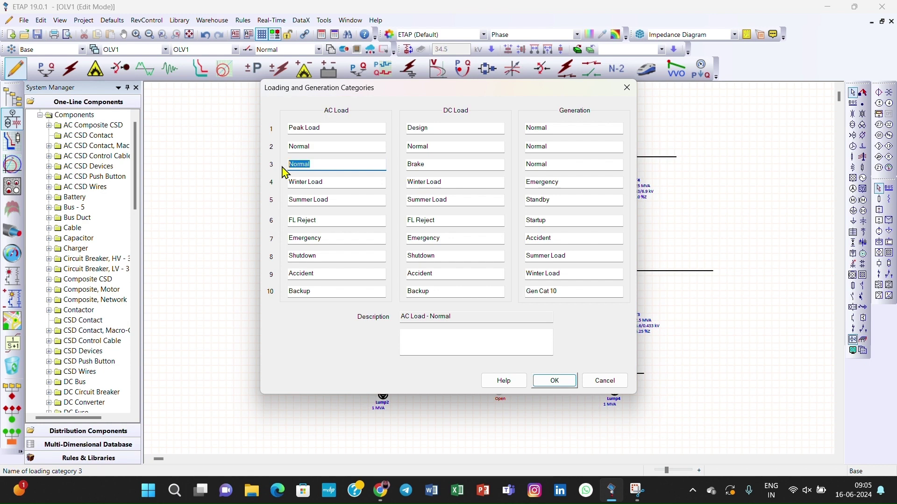
text(Min Load)
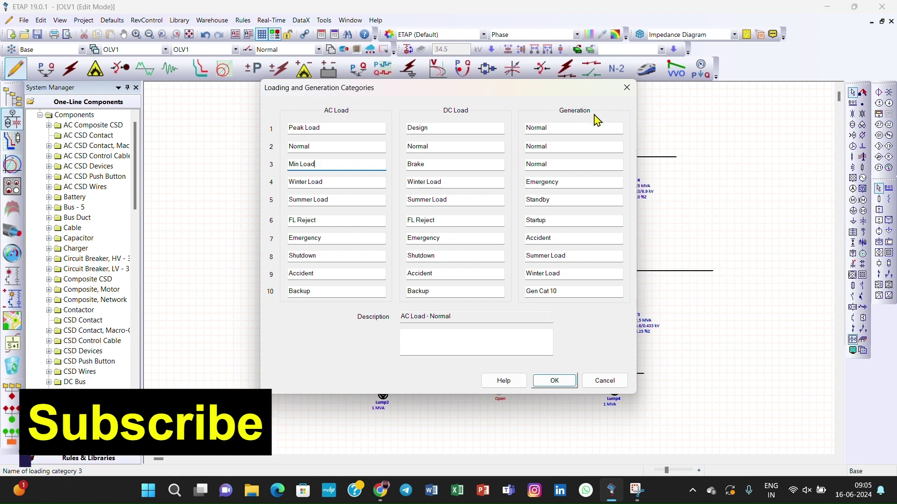
click(564, 130)
- Name generation categories 1–3 'Min GV', 'Normal GV' and 'Max GV', then confirm the dialog
double_click(564, 130)
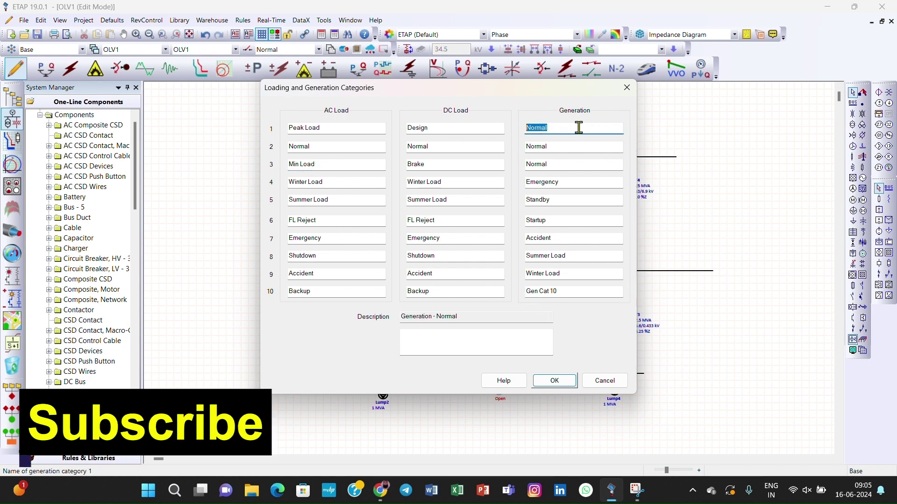
text(Min)
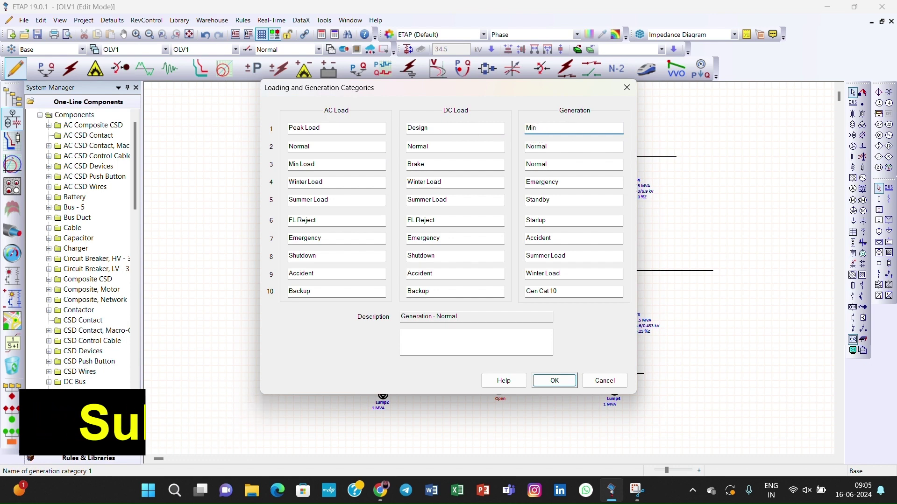
text( GV)
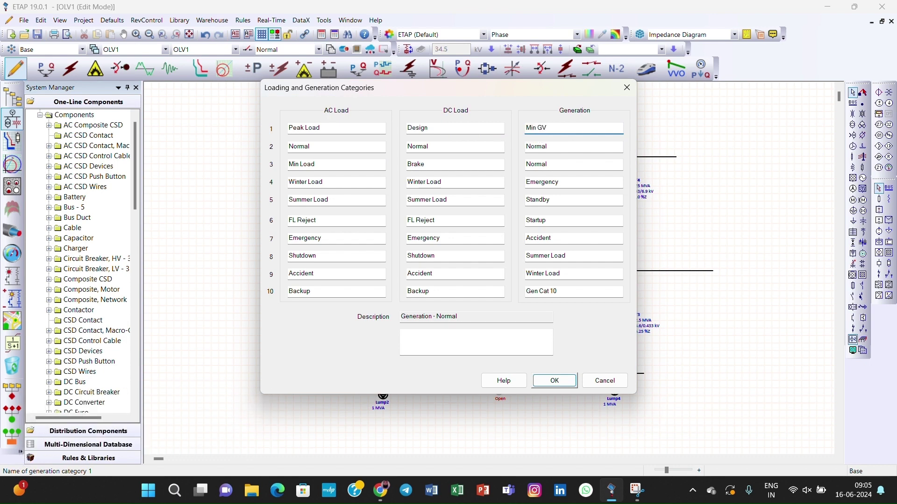
click(578, 148)
text(GV)
key(Tab)
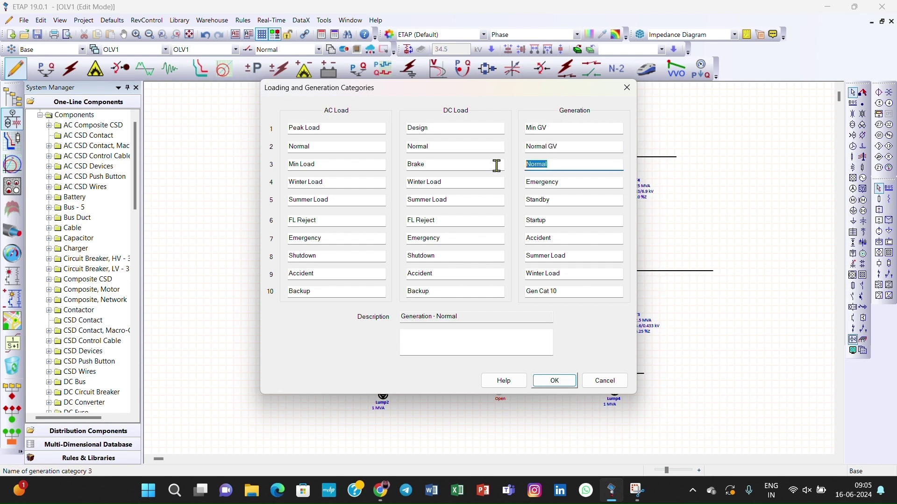
text(Max GV)
click(555, 382)
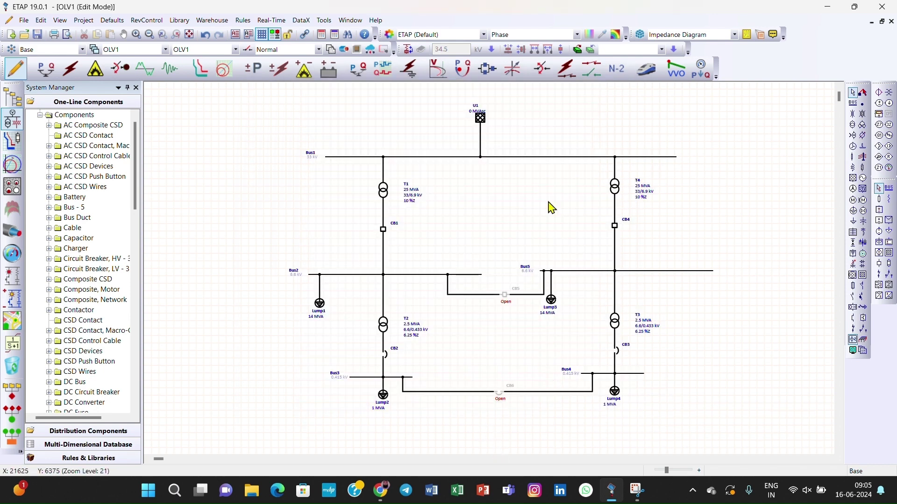
- In grid U1's Rating tab, set %V to 95 for Min GV and 105 for Max GV
click(480, 122)
double_click(480, 121)
click(304, 93)
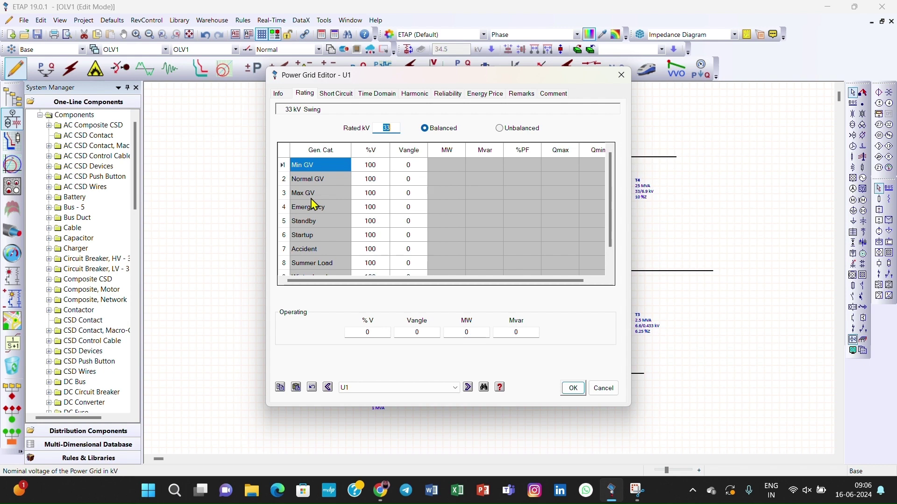
click(376, 166)
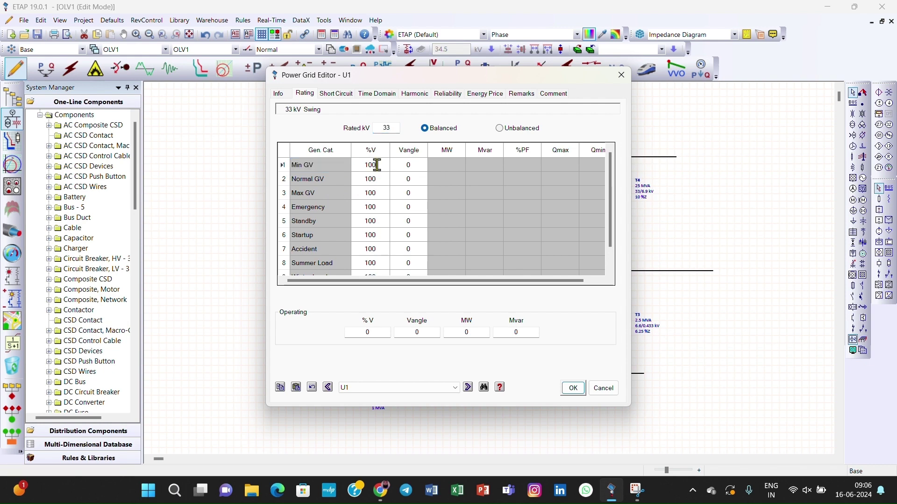
key(BackSpace)
key(BackSpace)
key(BackSpace)
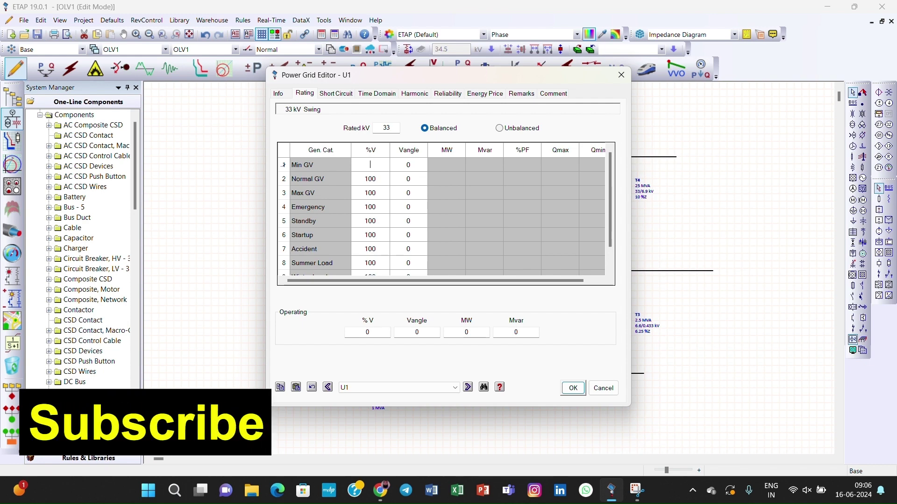
text(95)
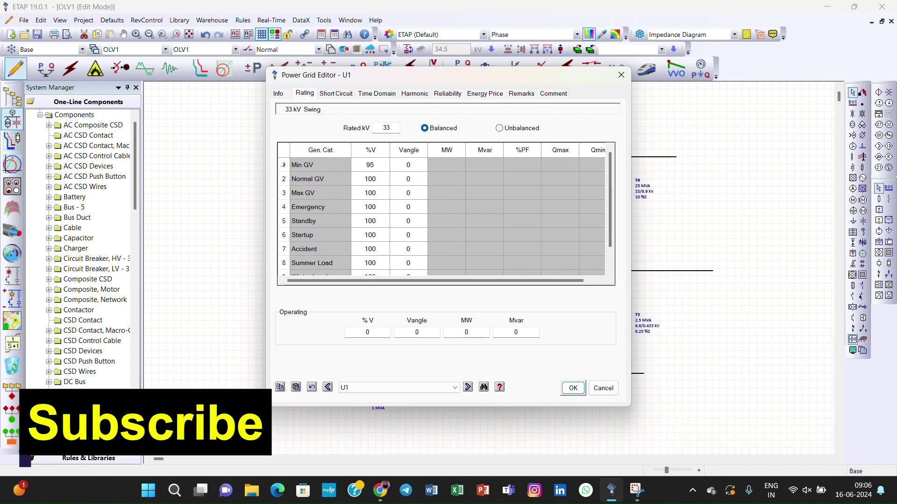
click(383, 193)
key(BackSpace)
text(5)
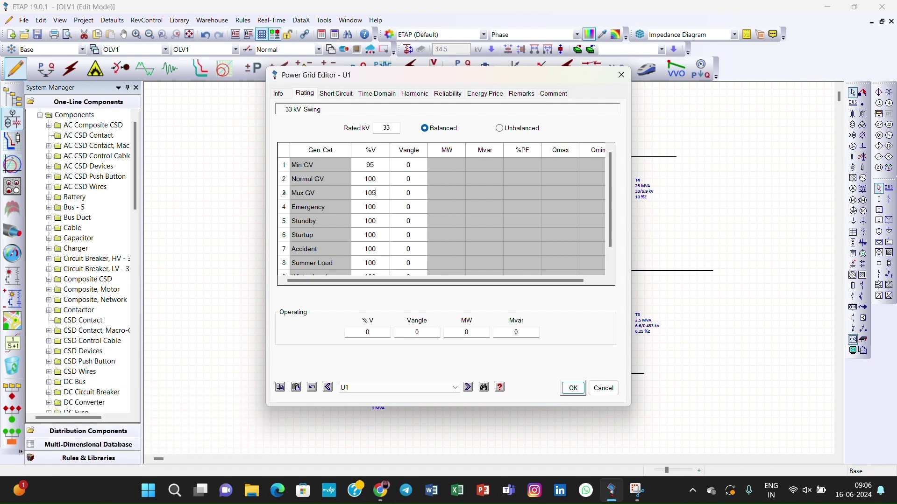
- Apply the U1 grid voltages and bring up Lump1's ratings and loading categories
click(573, 388)
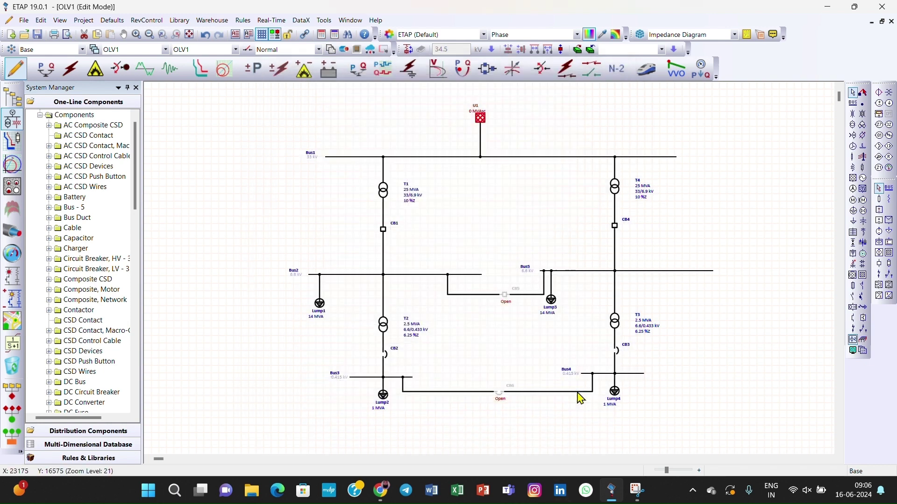
click(491, 440)
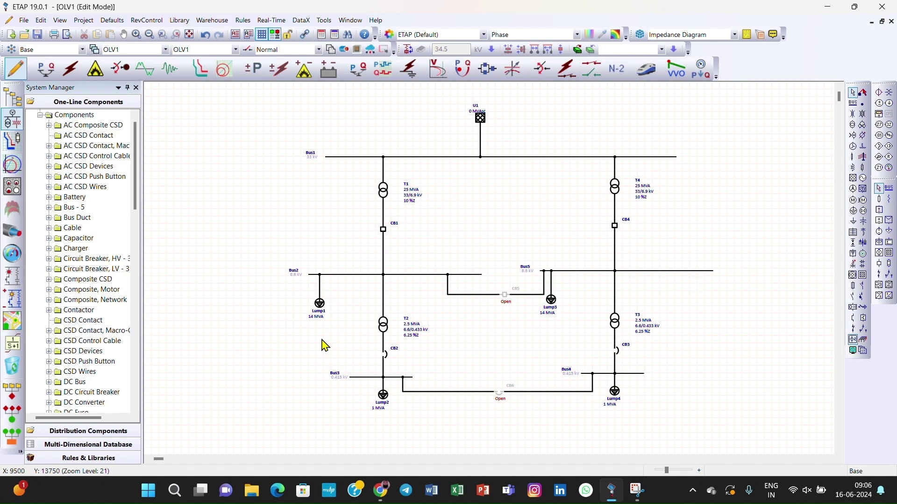
double_click(319, 303)
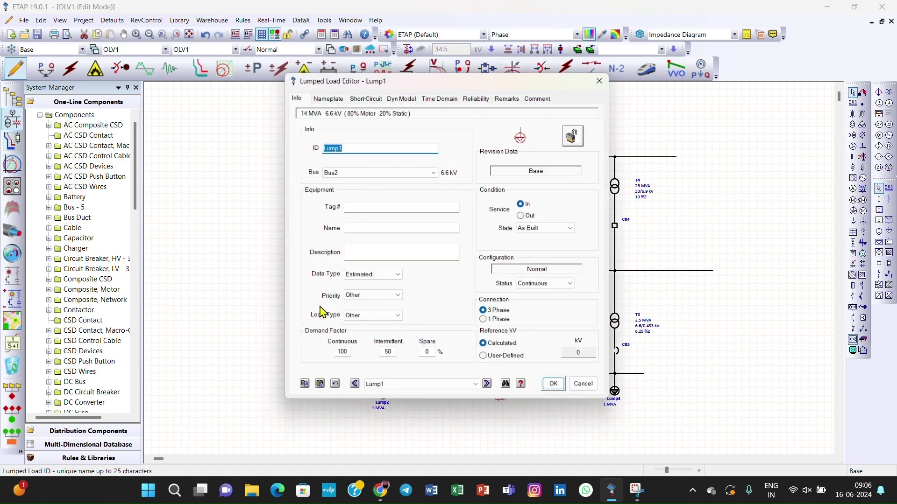
click(325, 93)
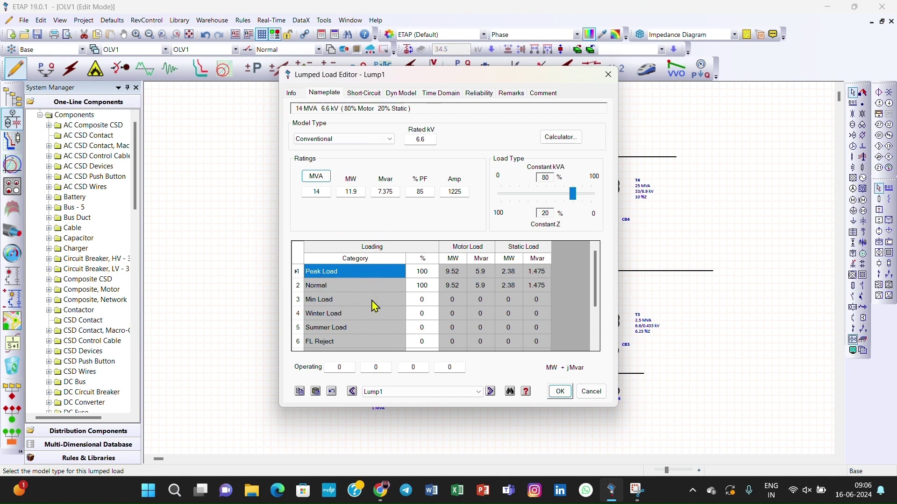
- Enter Lump1 loadings of 90% Peak Load, 70% Normal and 20% Min Load and save
click(425, 273)
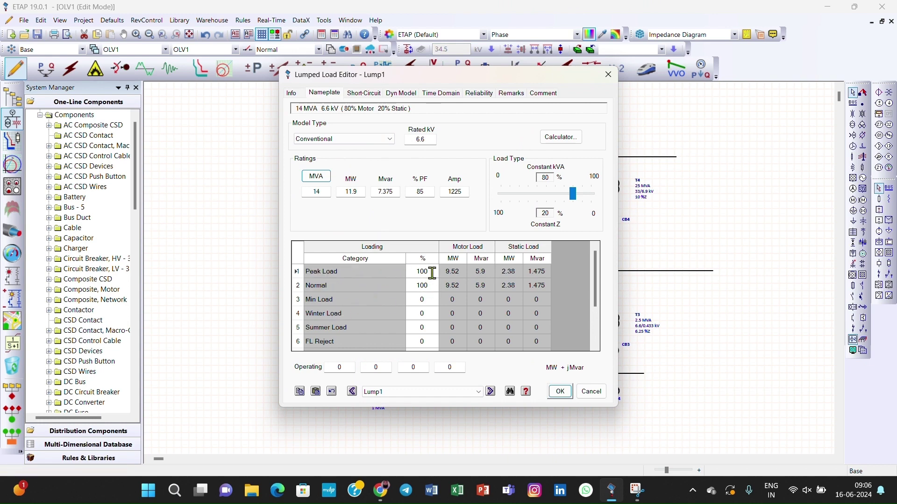
key(BackSpace)
key(BackSpace)
key(BackSpace)
text(90)
click(422, 285)
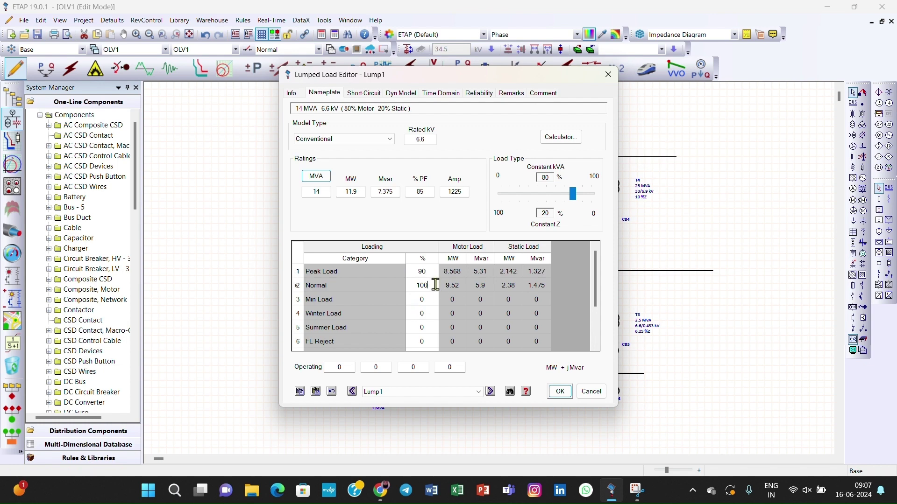
text(70)
click(434, 299)
key(BackSpace)
text(20)
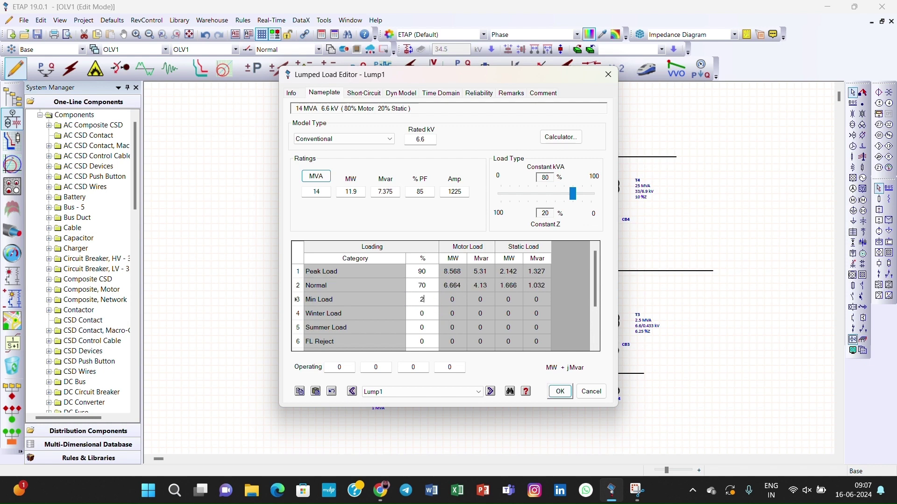
click(560, 393)
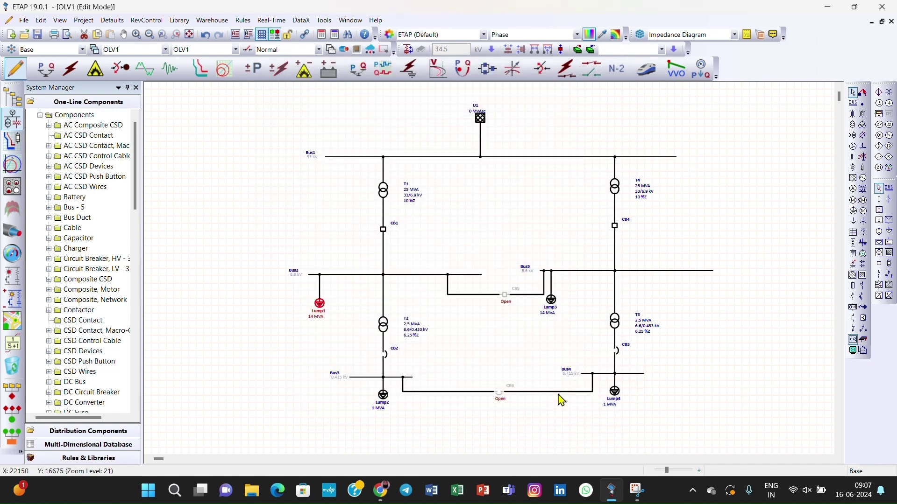
- Give Lump3 loadings of 90% Peak Load, 70% Normal and 20% Min Load, then save
double_click(551, 300)
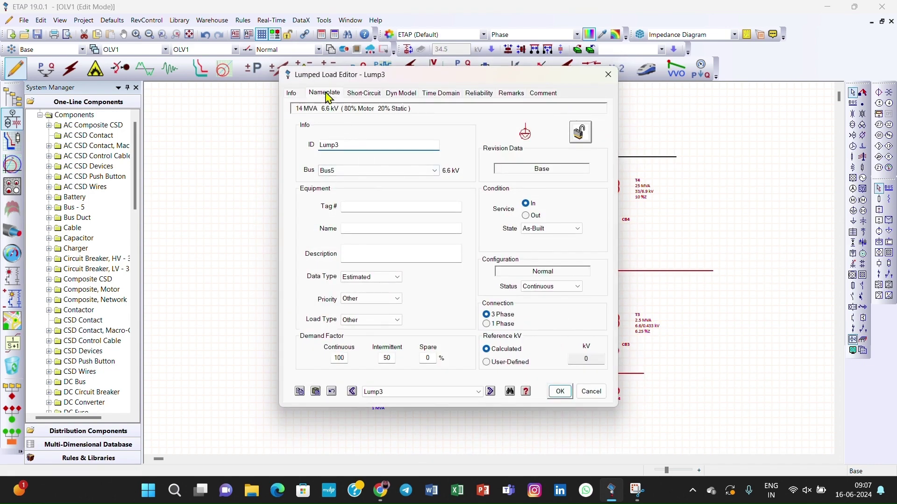
click(323, 93)
click(429, 273)
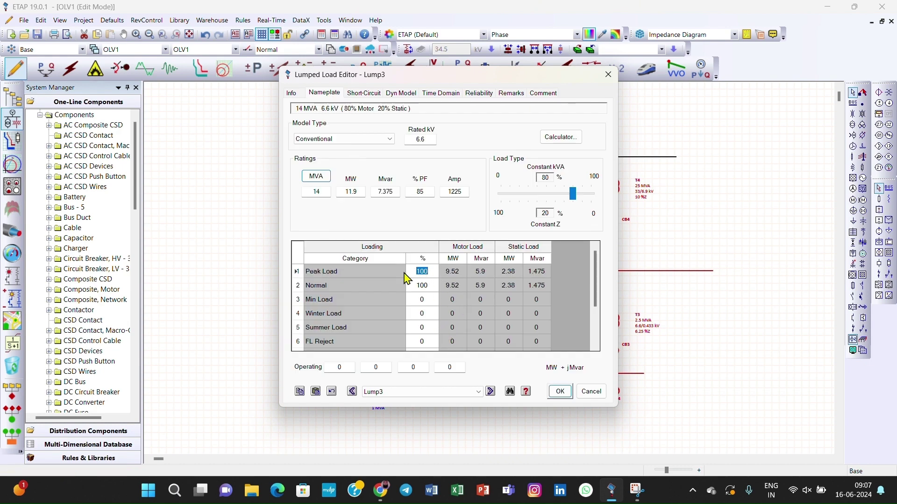
text(90)
click(429, 287)
text(70)
click(428, 298)
text(20)
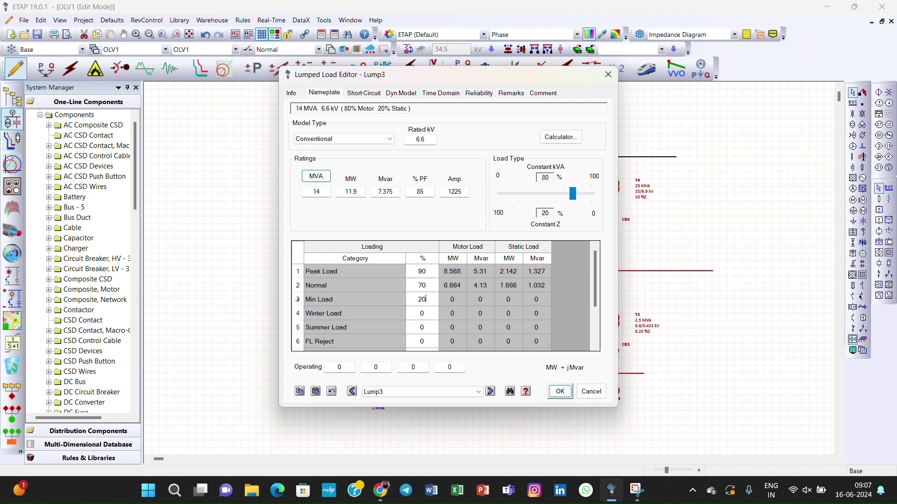
click(558, 393)
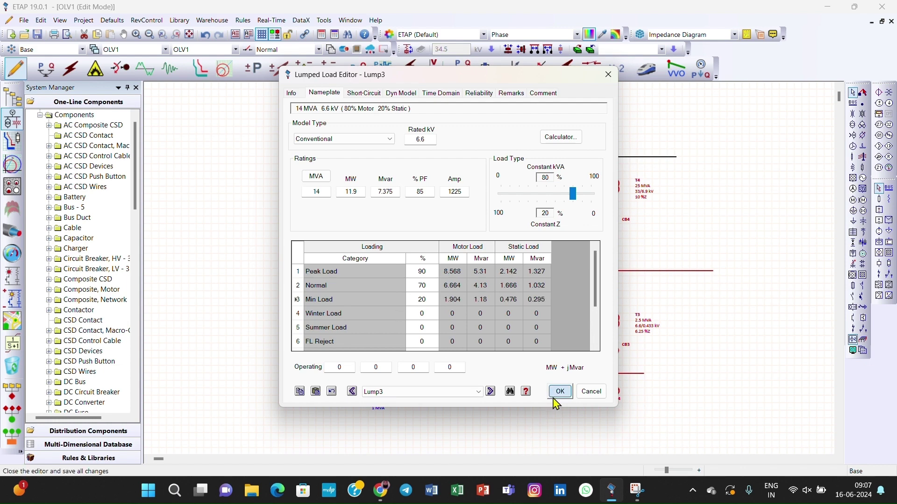
drag(390, 409, 392, 406)
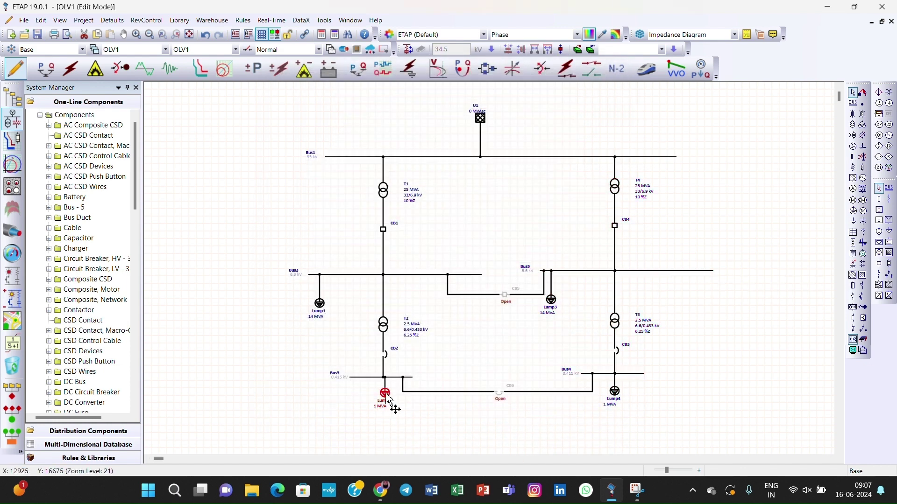
click(405, 418)
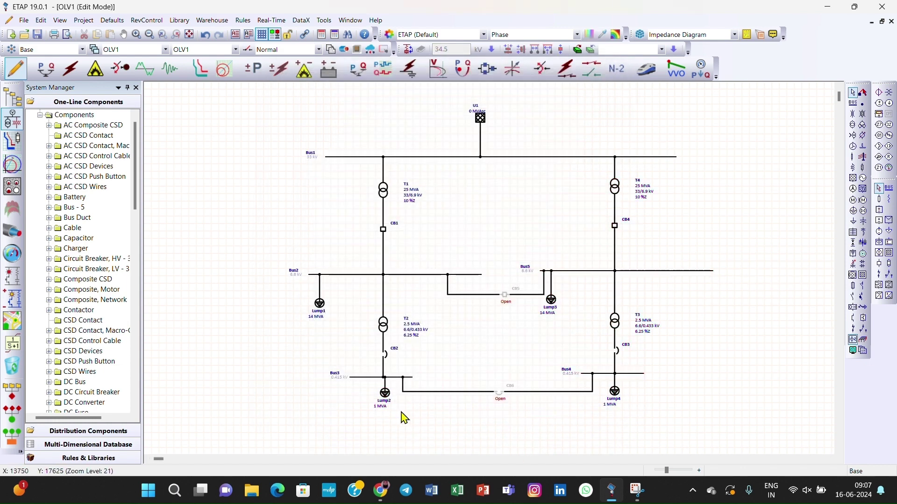
- Enter 90%, 70% and 20% for Lump2's Peak Load, Normal and Min Load, then save
double_click(386, 395)
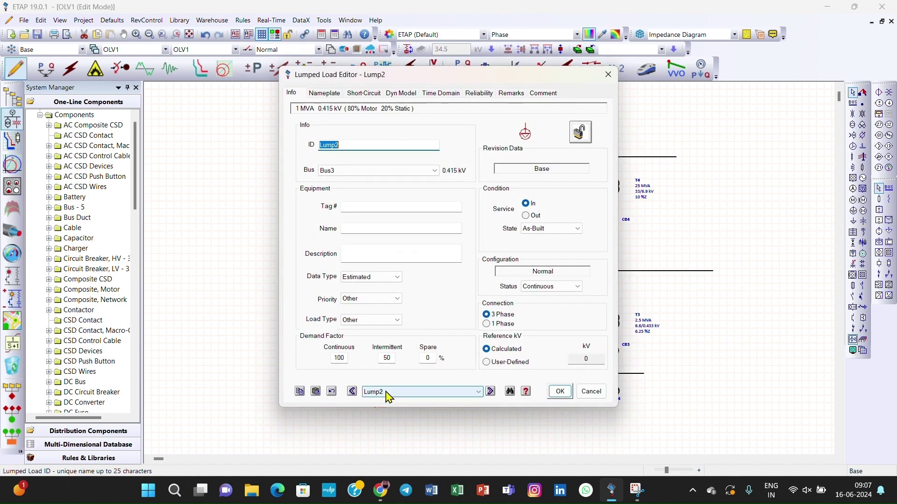
click(324, 93)
click(426, 271)
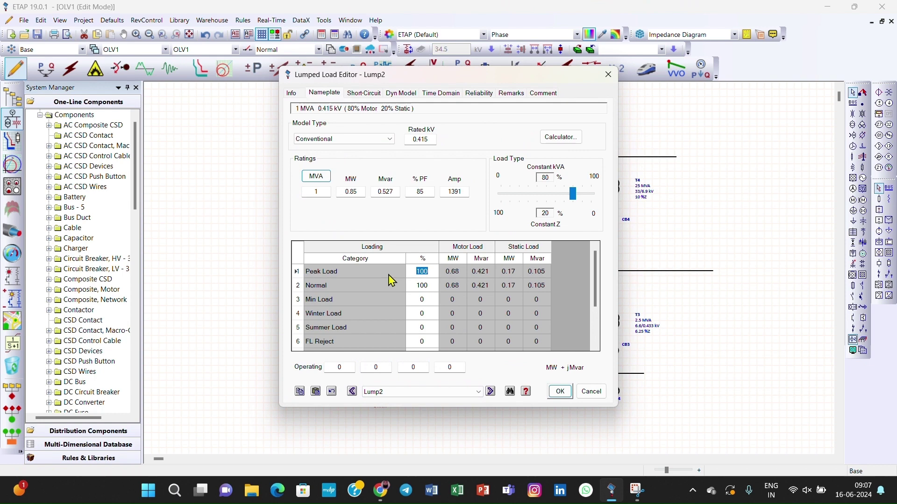
text(90)
click(429, 285)
text(70)
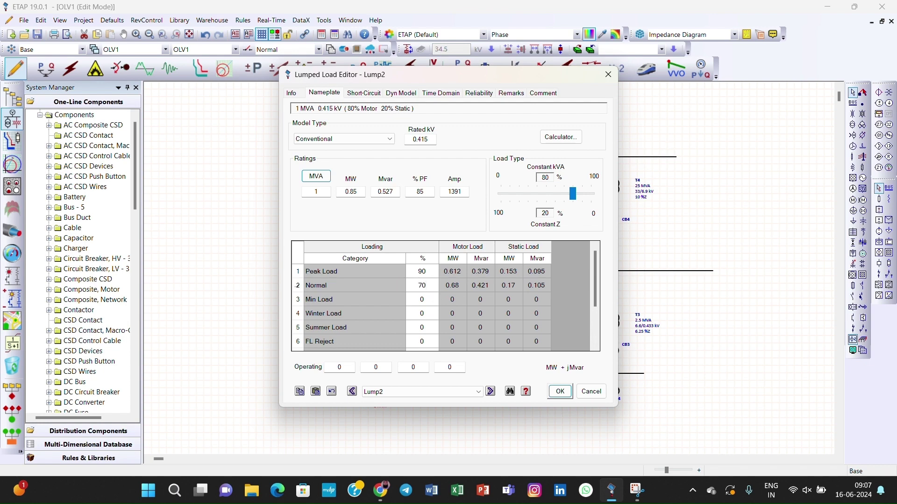
click(427, 300)
text(20)
click(559, 391)
- Give Lump4 loadings of 90% Peak Load, 70% Normal and 20% Min Load, save, and deselect
double_click(614, 397)
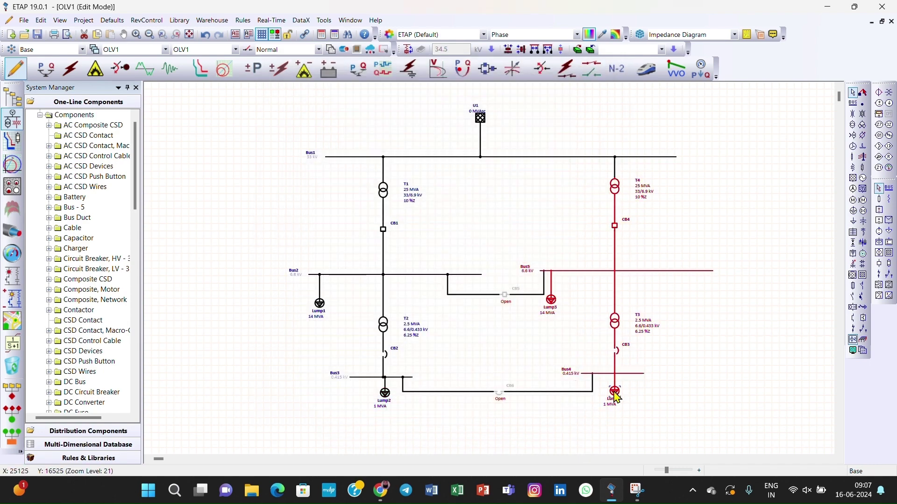
click(337, 95)
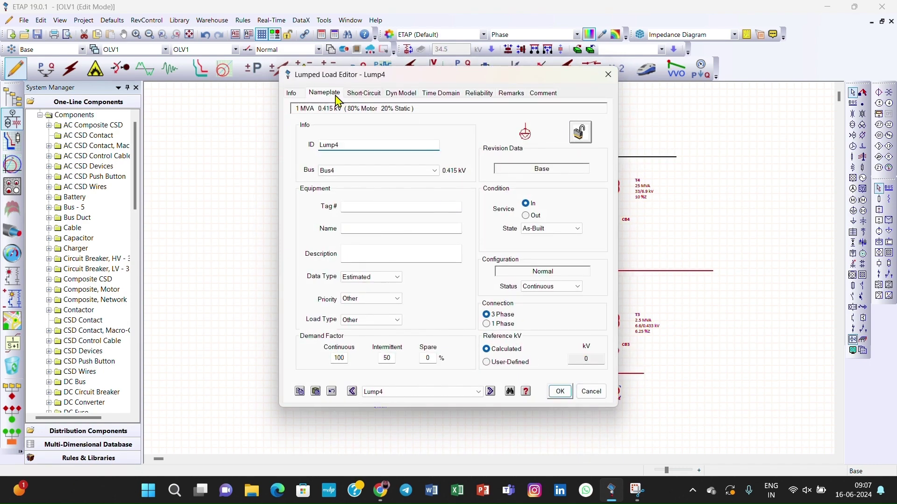
click(428, 273)
drag(431, 277, 405, 276)
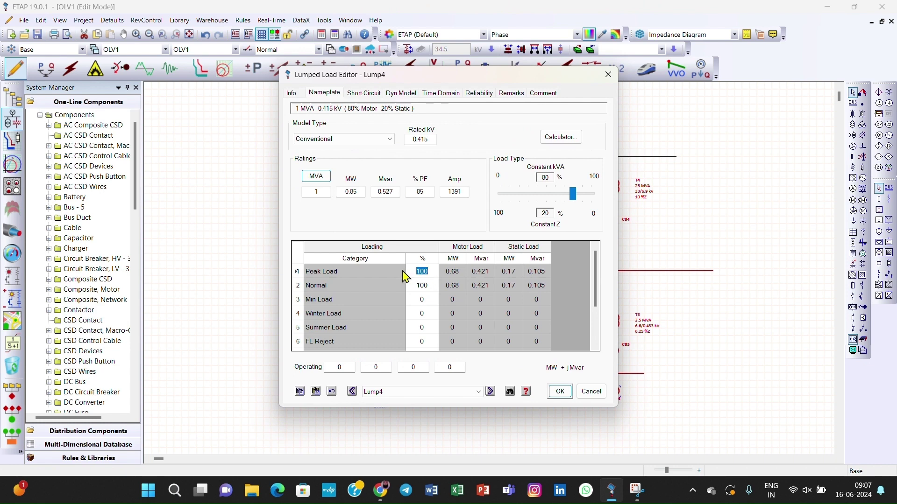
text(90)
click(430, 285)
drag(430, 285, 382, 283)
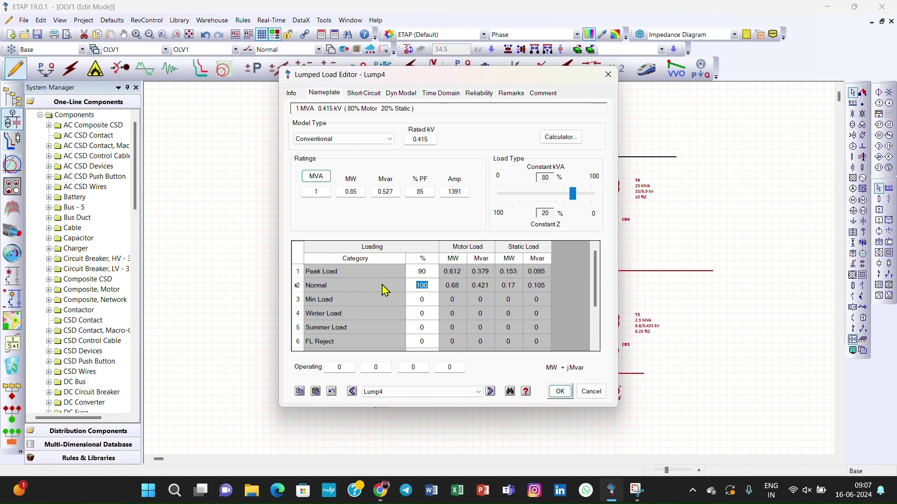
text(70)
click(429, 300)
text(20)
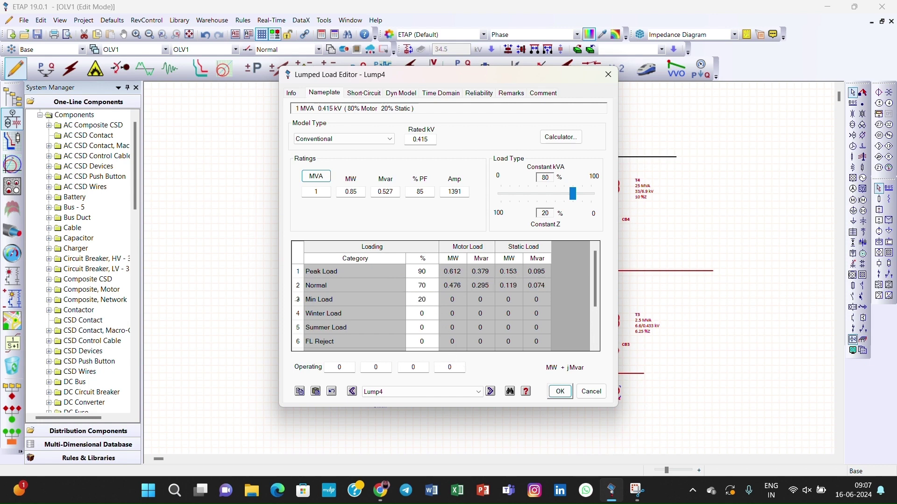
click(560, 392)
click(563, 424)
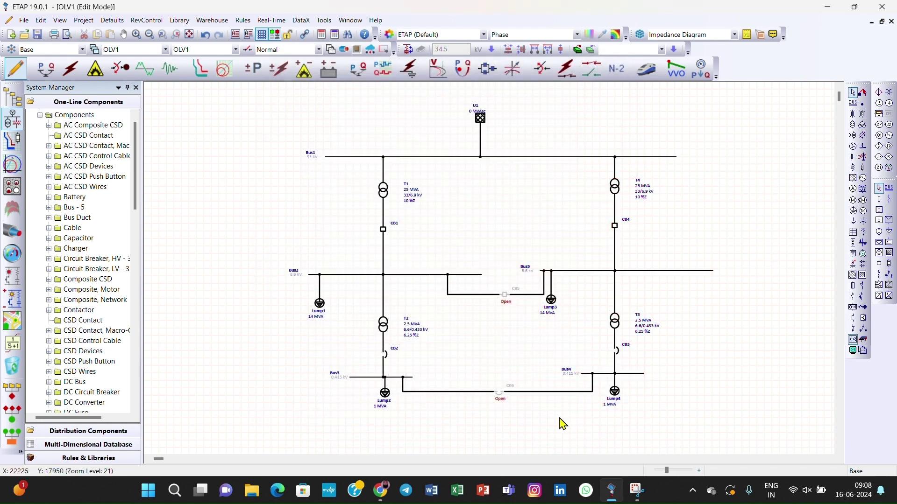